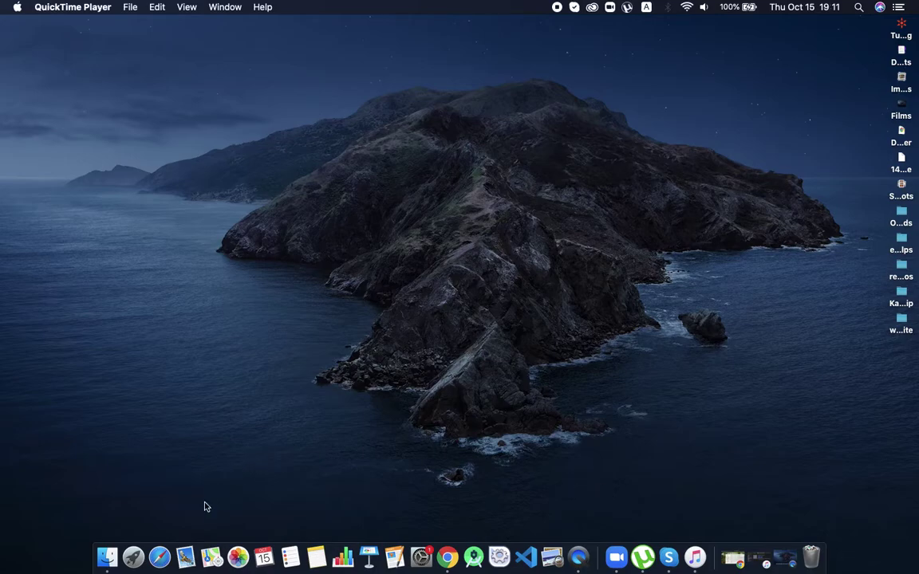
Step: Launch Adobe Illustrator 2020 and start setting up a new document
click(134, 558)
text(il)
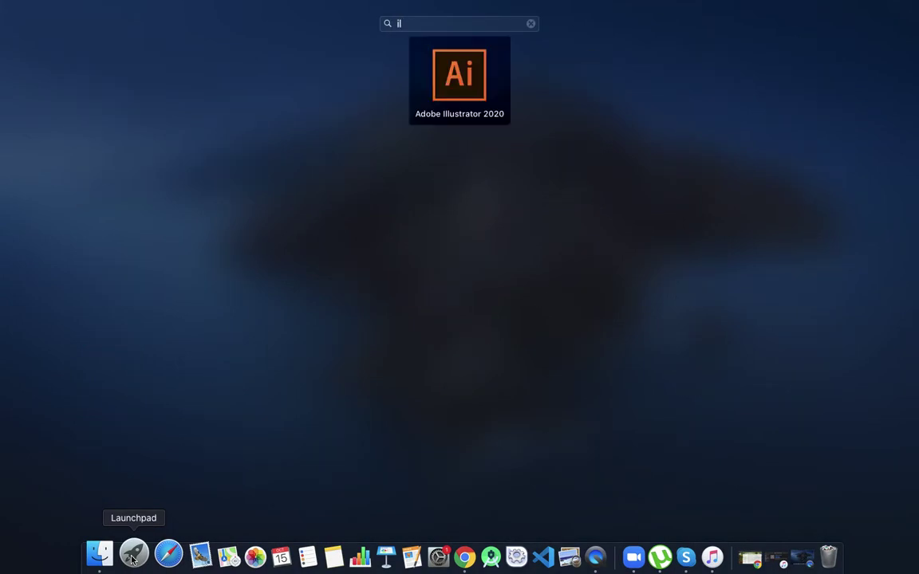
click(470, 74)
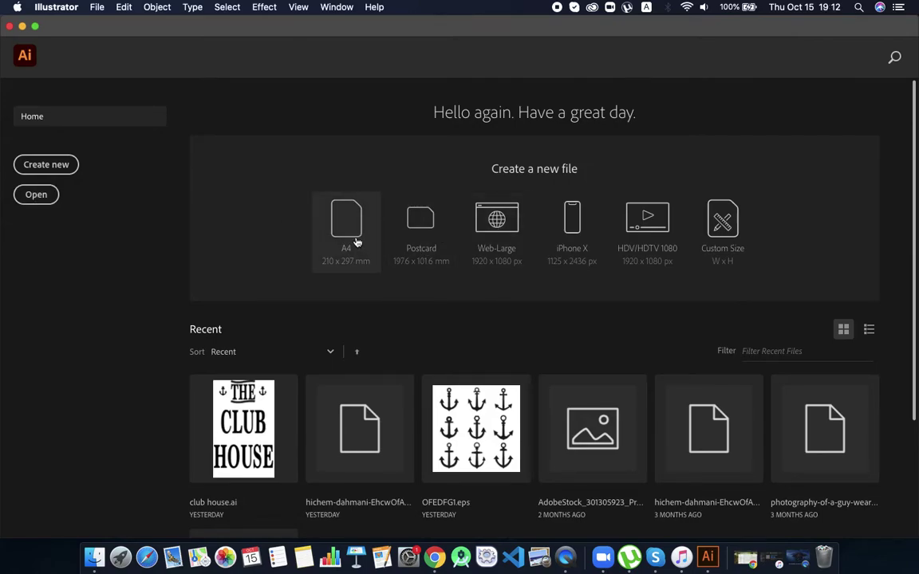
click(57, 166)
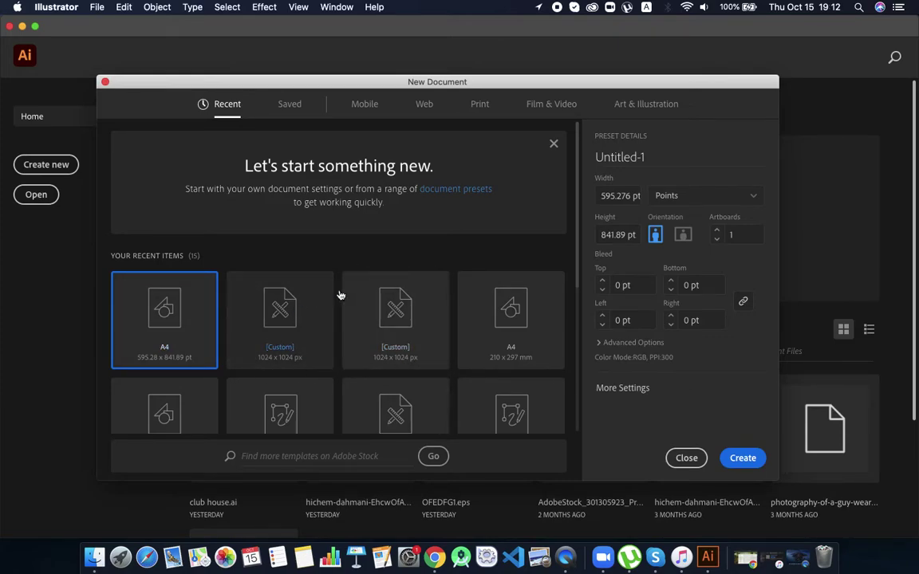
Step: Look through the Saved, Mobile, Web, Print, and Film & Video document presets
click(289, 105)
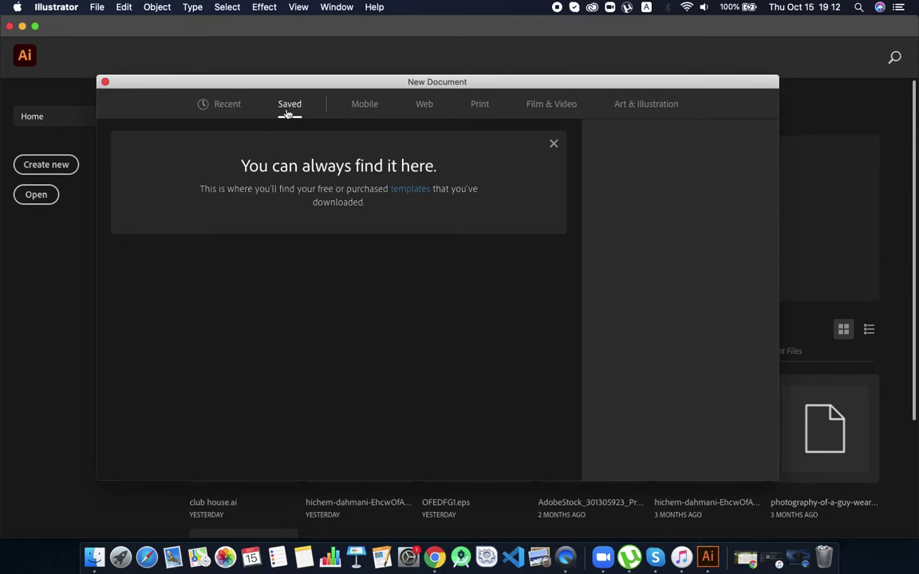
click(364, 106)
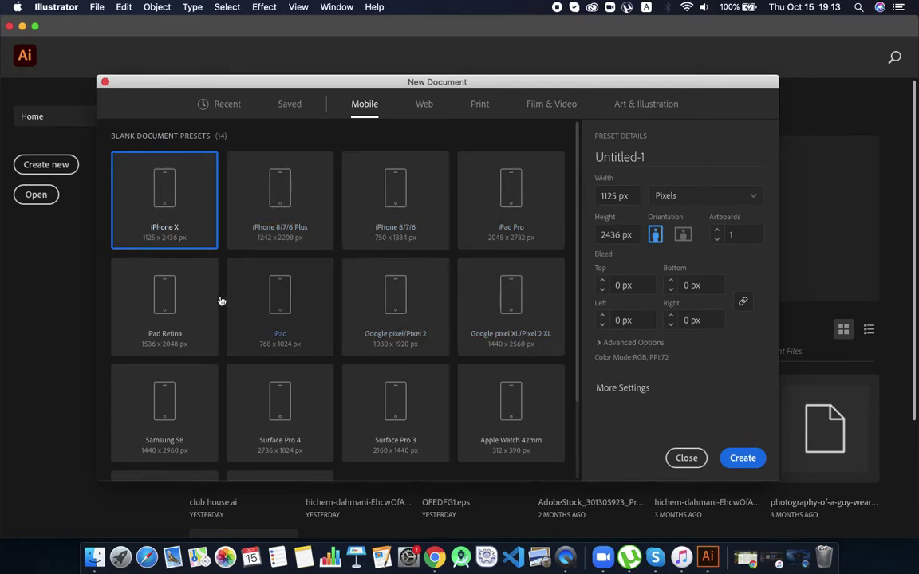
scroll(578, 231, down, 2)
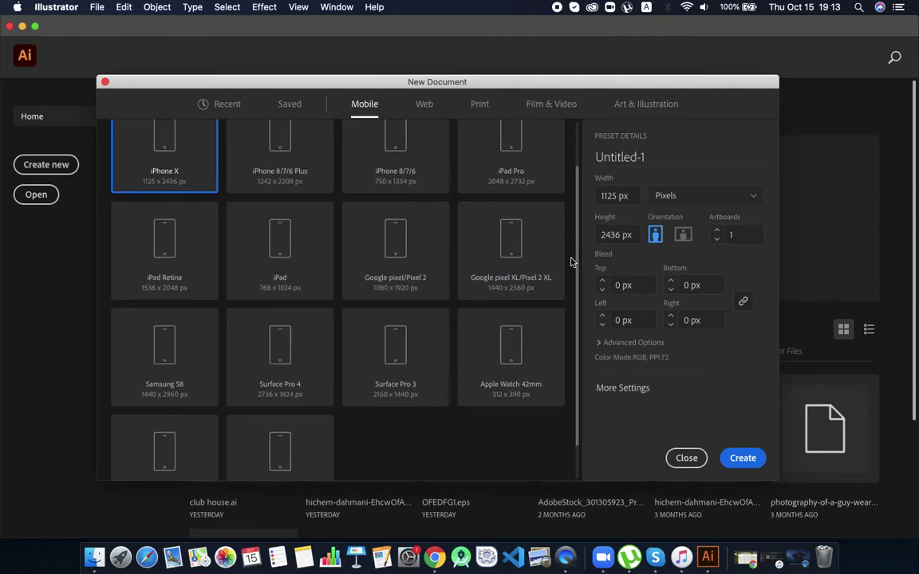
click(425, 104)
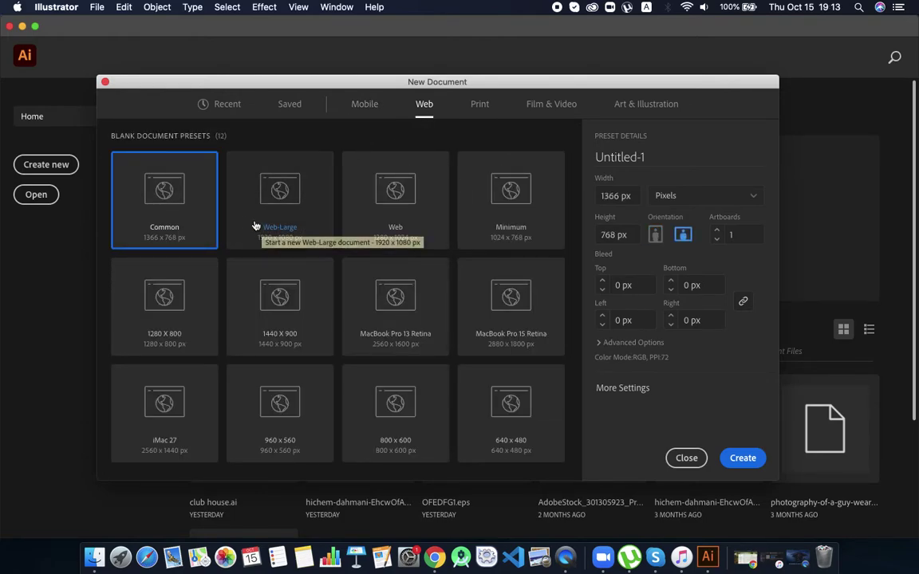
key(XF86AudioLowerVolume)
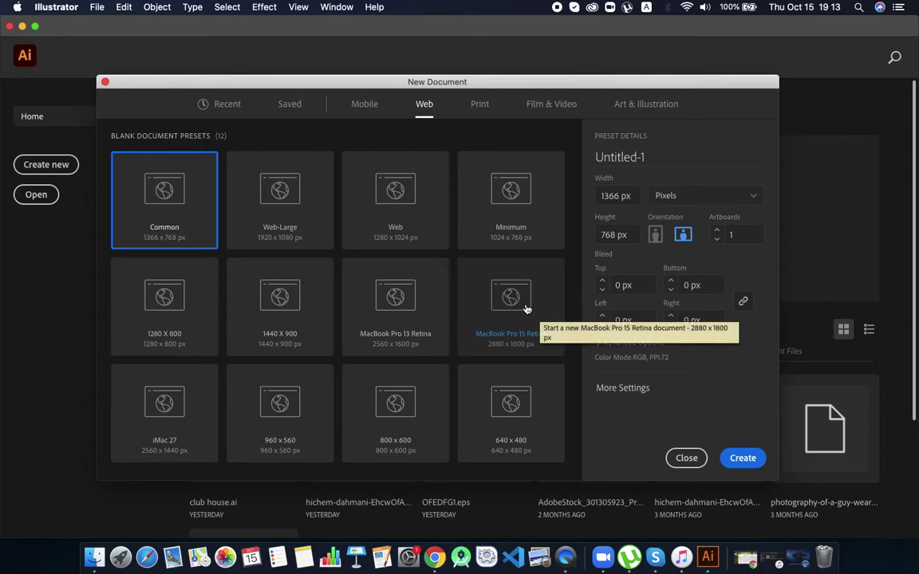
click(482, 107)
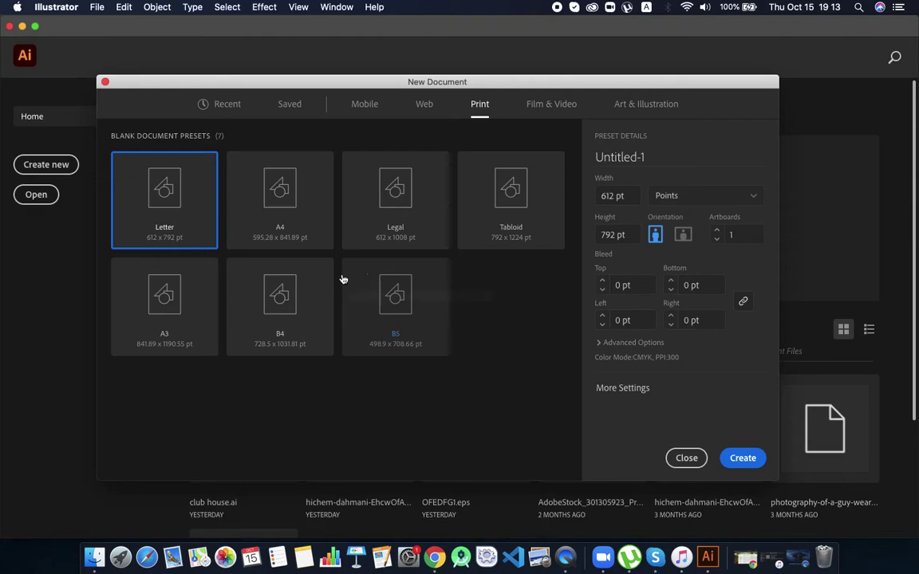
click(549, 110)
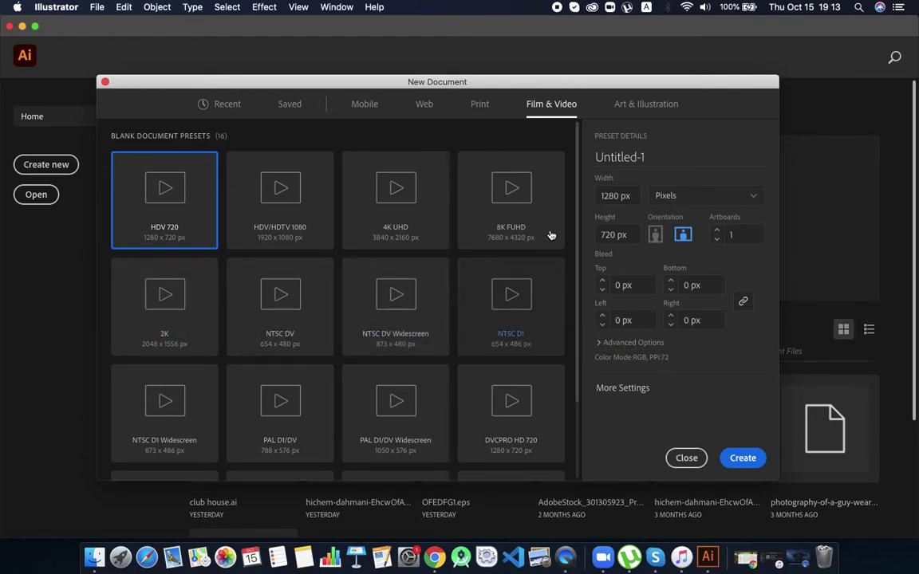
Step: Choose the A4 preset from Art & Illustration and name the document "Art one"
click(648, 104)
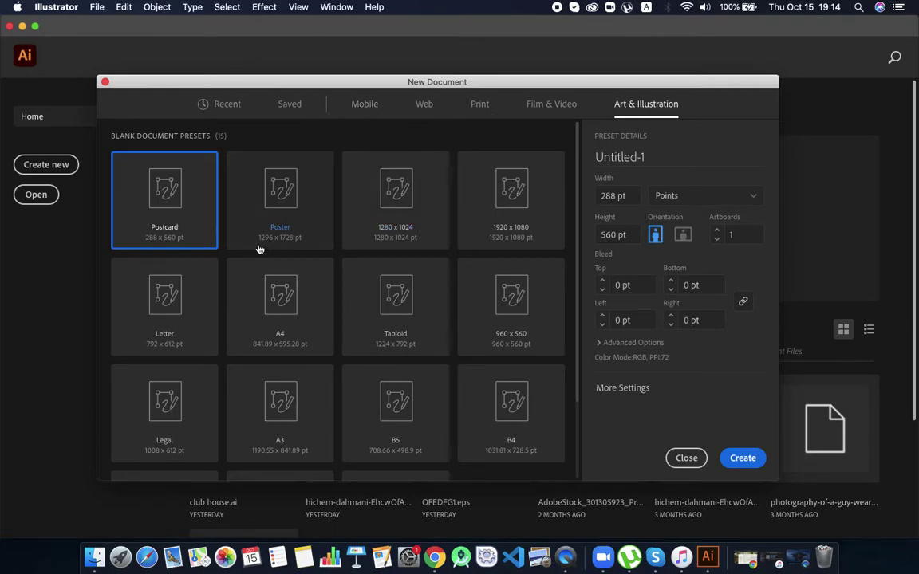
click(283, 294)
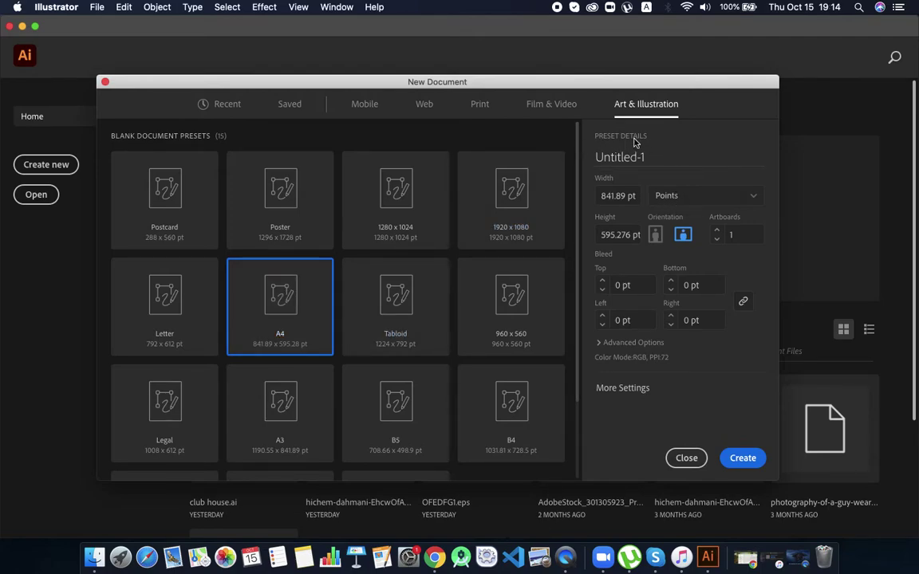
click(591, 158)
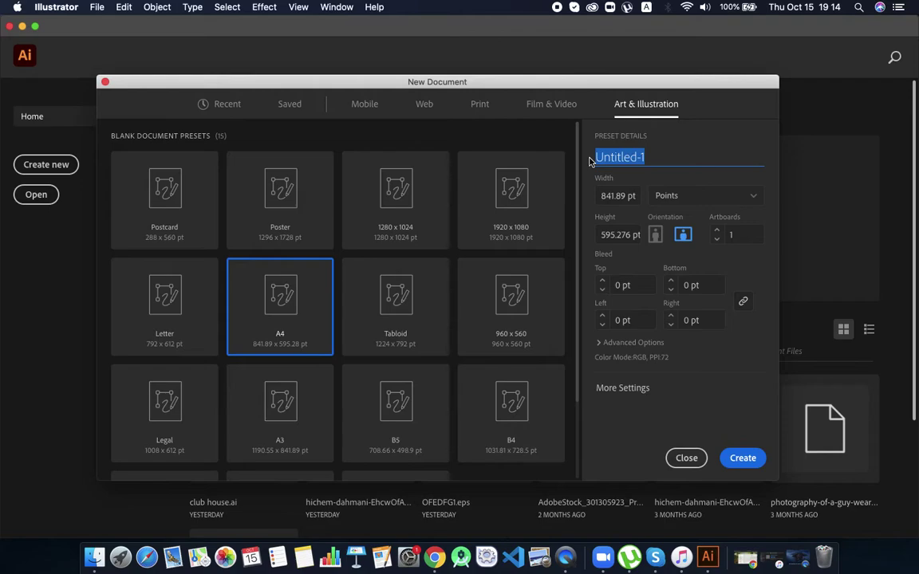
text(Art one)
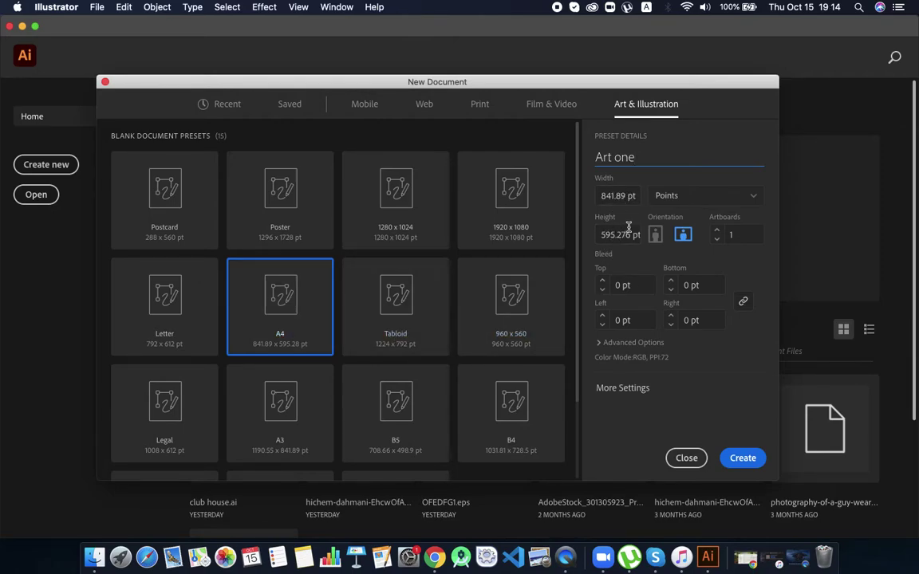
Step: Give the new document portrait orientation, trying centimeters as its unit before settling on pixels
click(721, 205)
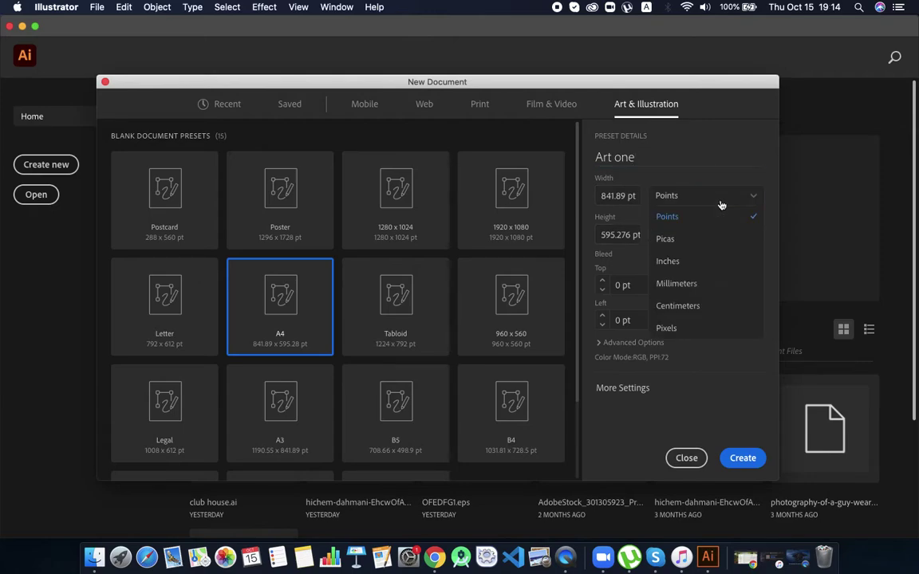
click(701, 303)
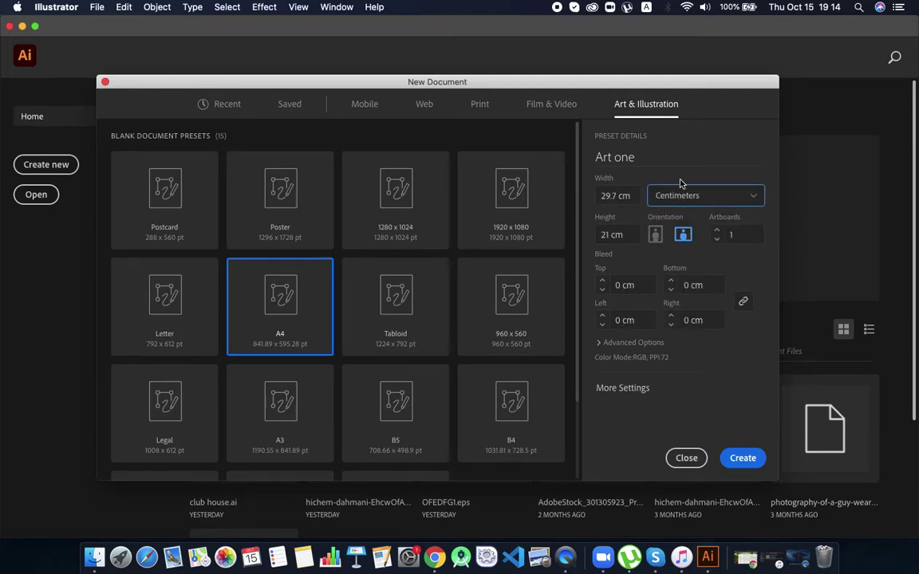
click(656, 234)
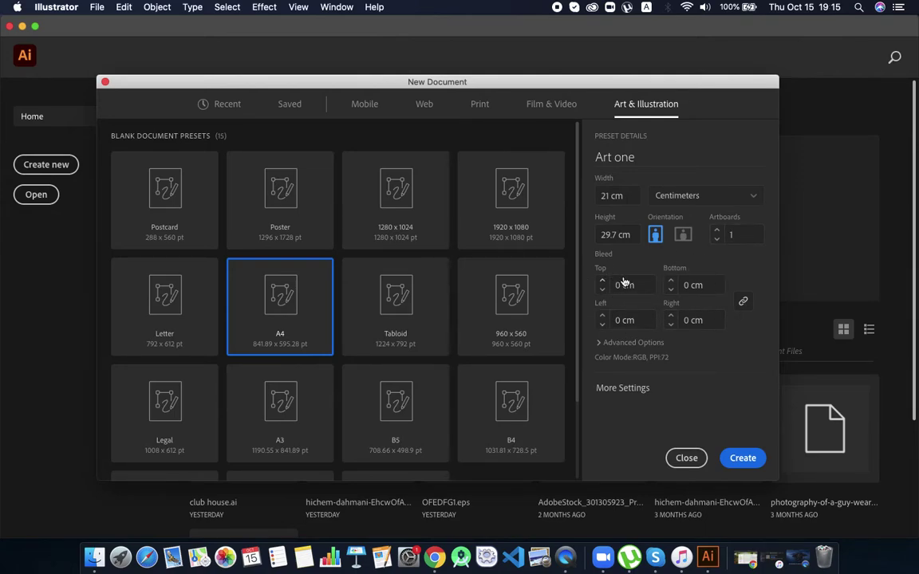
click(683, 197)
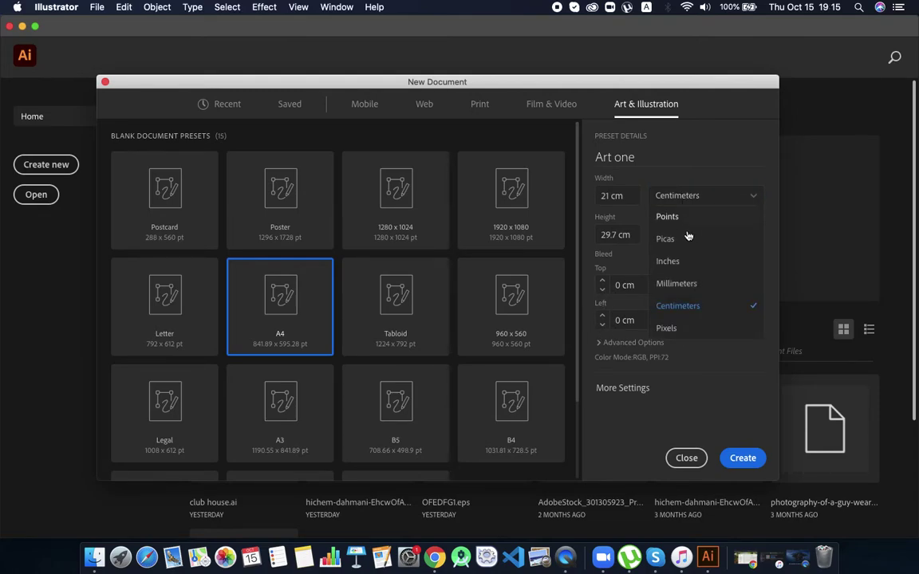
click(690, 328)
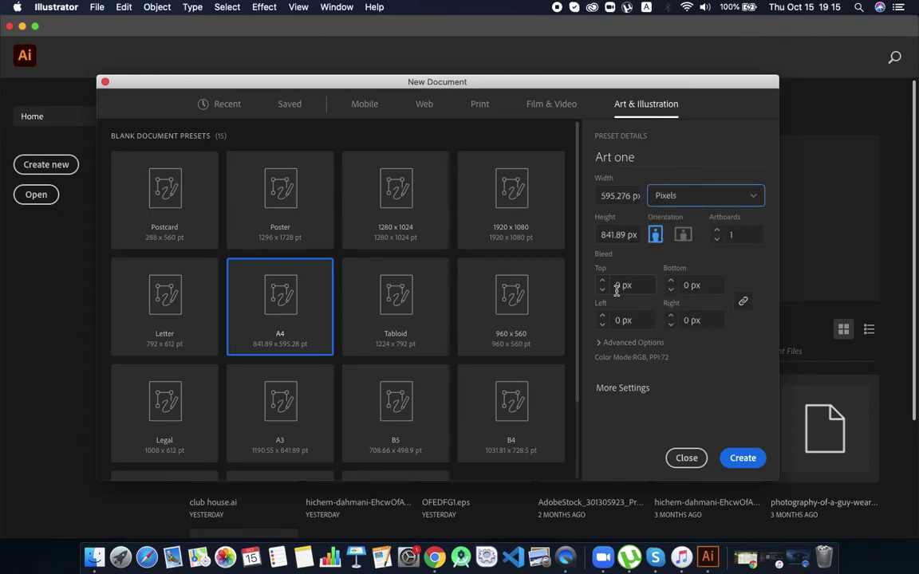
Step: Create the document with RGB Color mode, High (300 ppi) raster effects and the Default preview mode
click(600, 344)
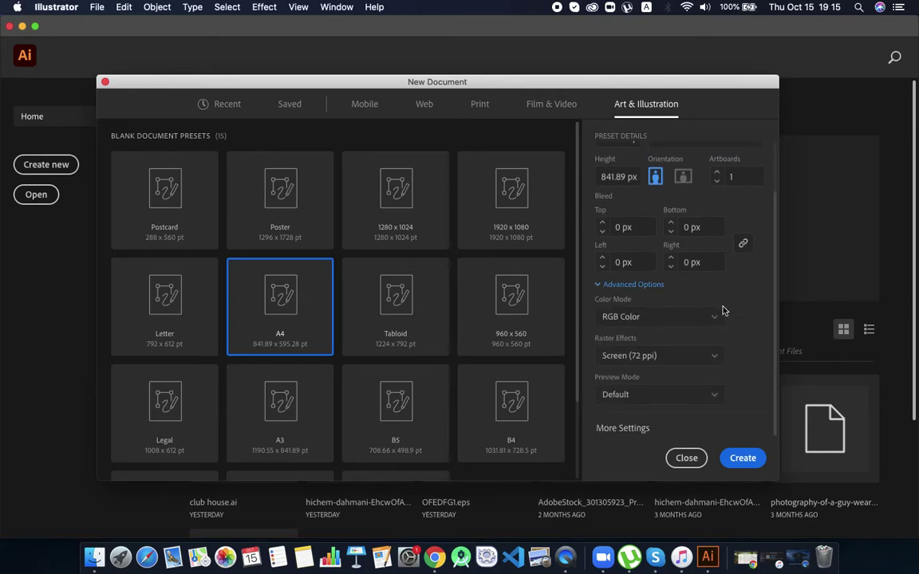
click(686, 323)
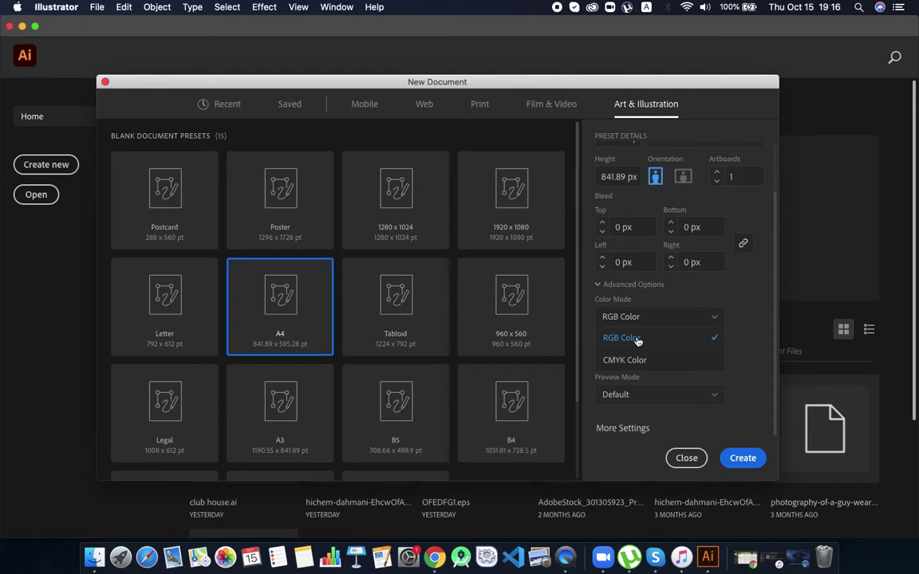
click(638, 340)
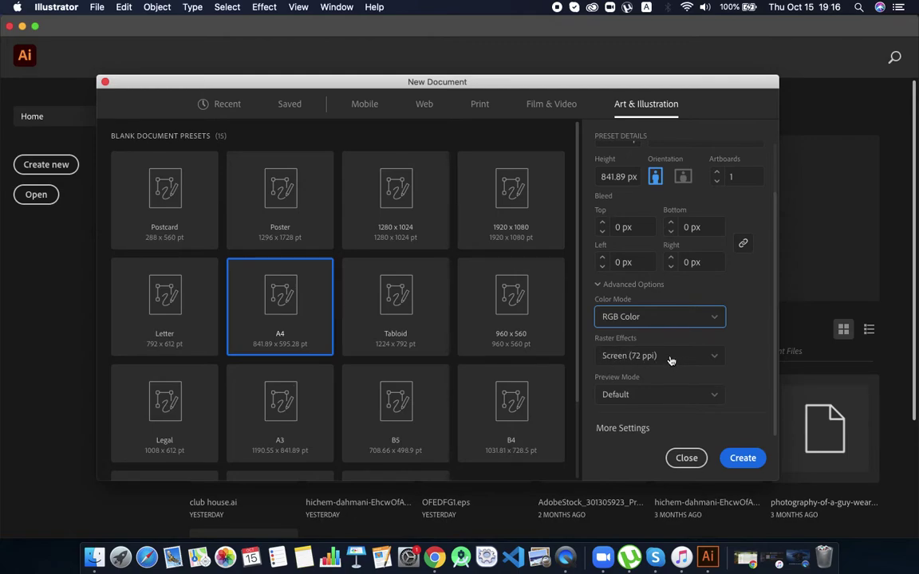
click(671, 361)
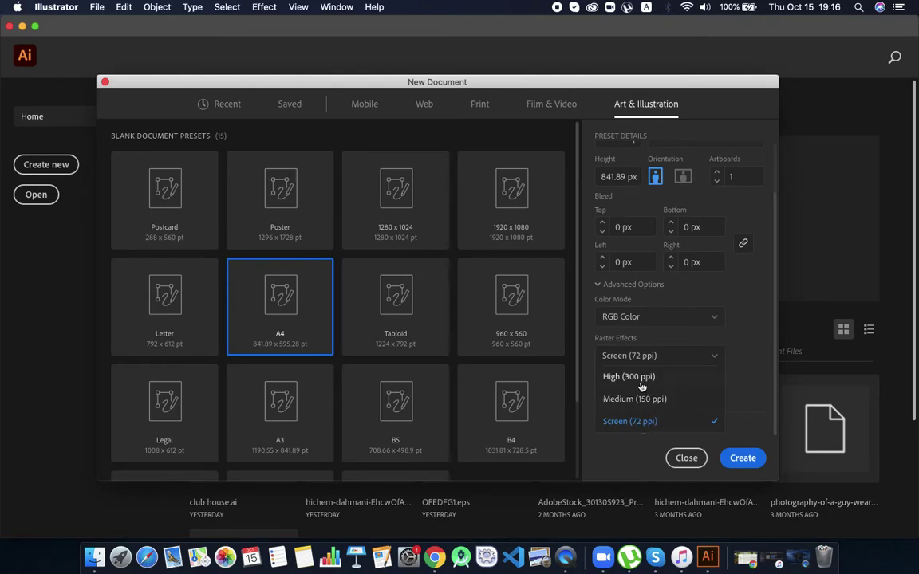
click(639, 376)
click(663, 399)
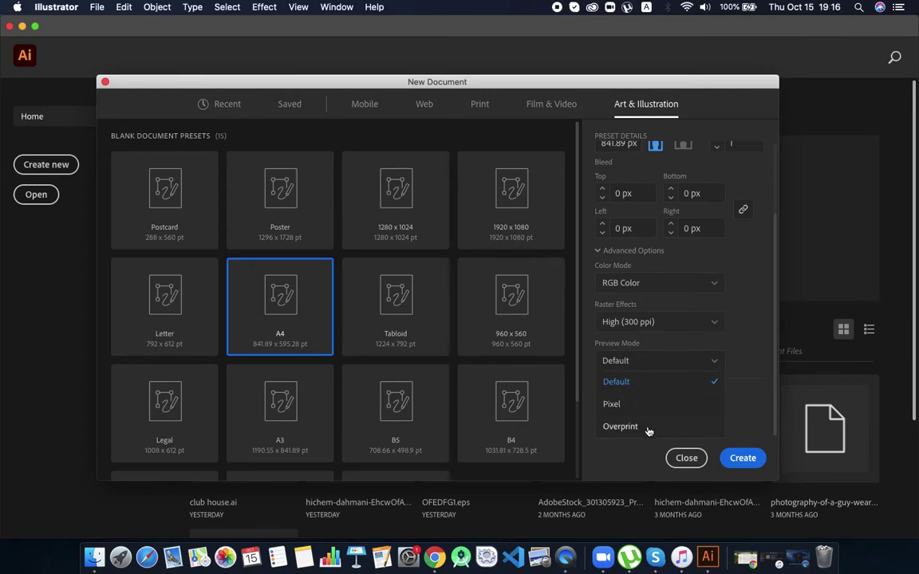
click(640, 380)
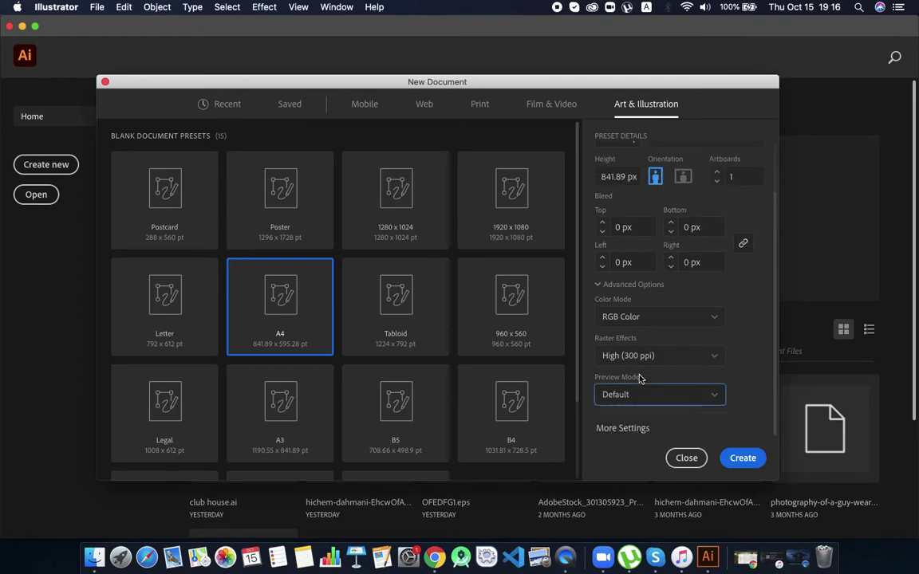
click(748, 463)
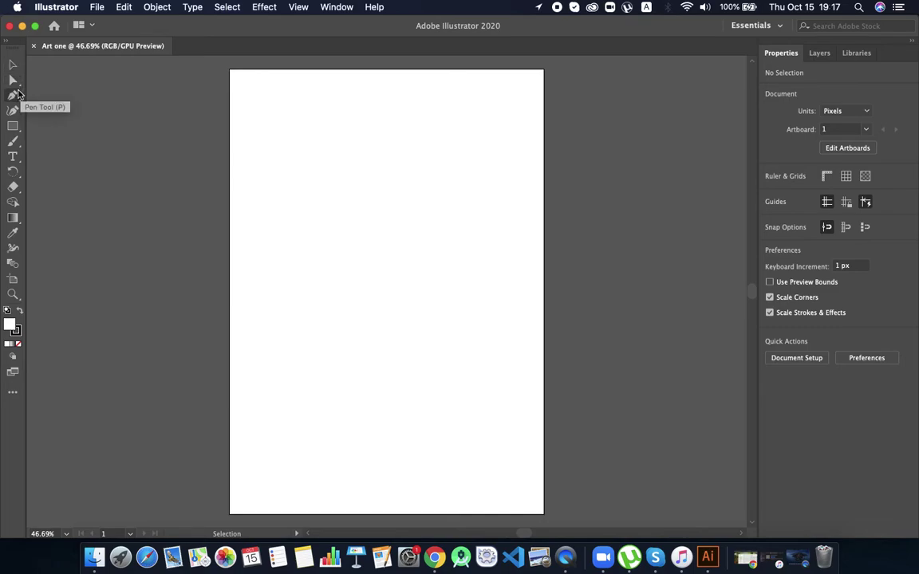
Step: Examine the Direct Selection and Rectangle tool groups and the Type tool, ending on the Selection tool
click(13, 82)
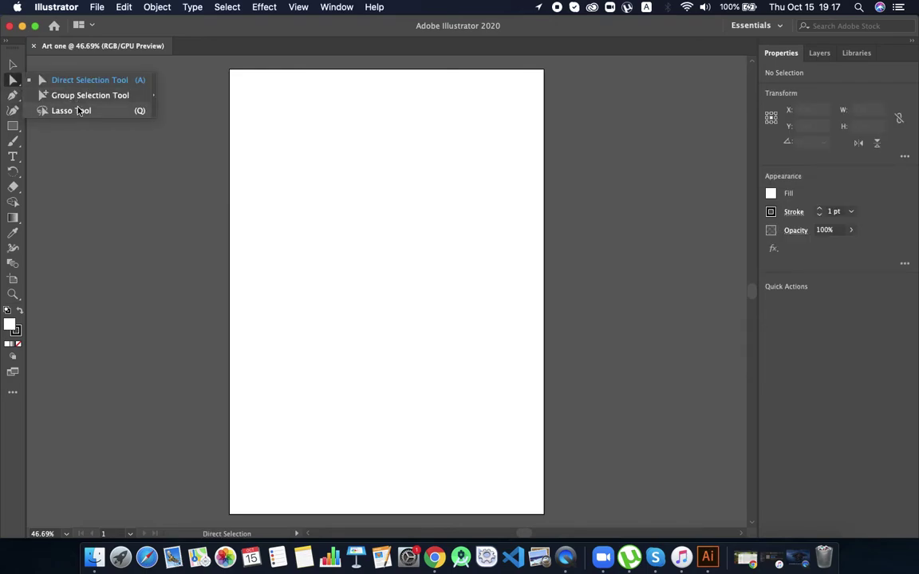
click(13, 126)
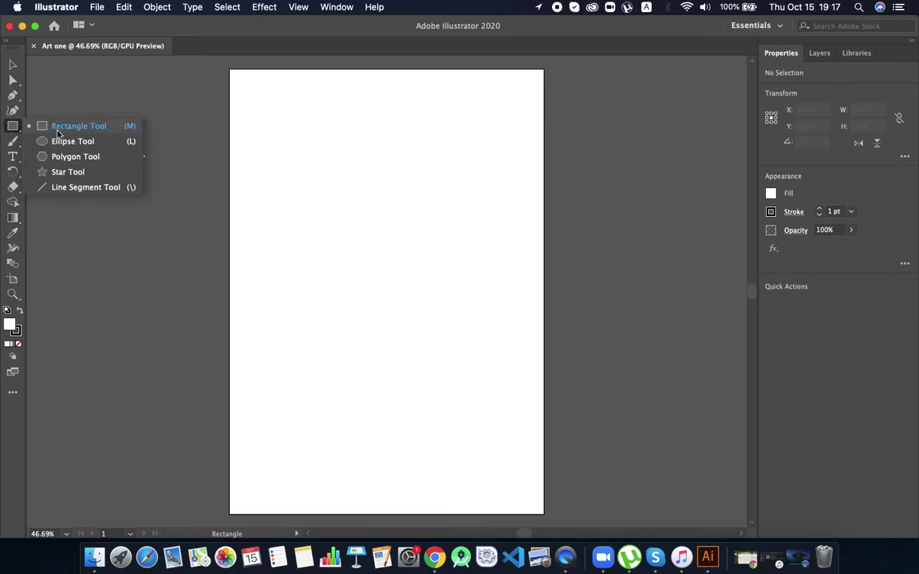
click(62, 77)
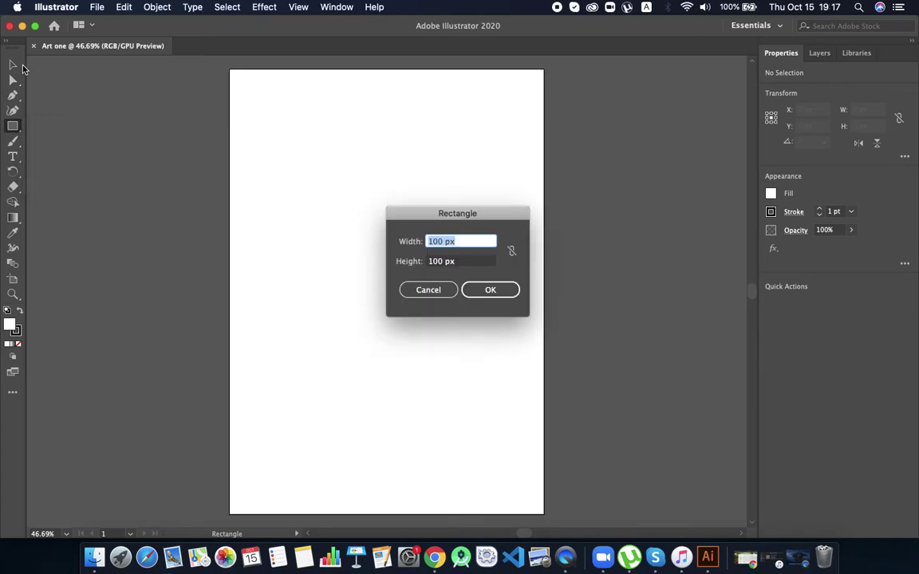
key(Escape)
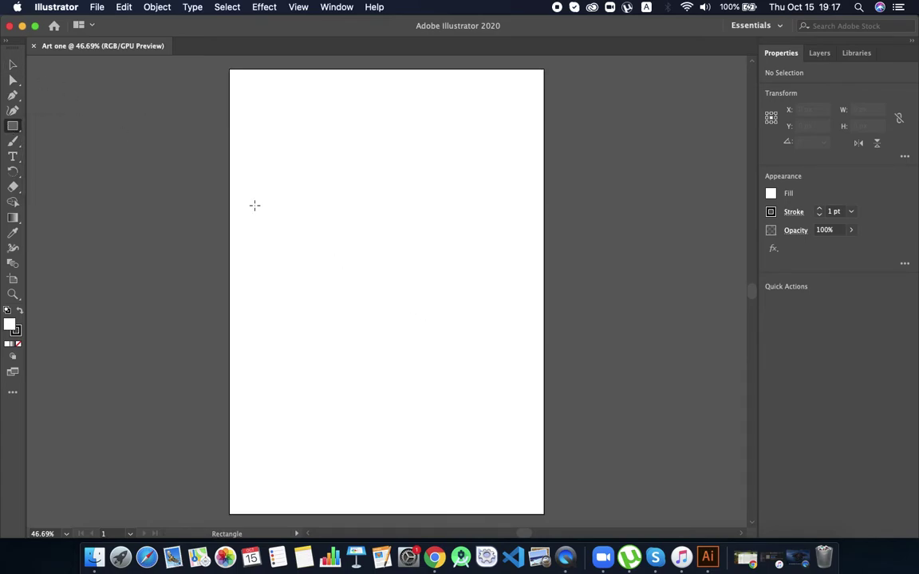
click(13, 65)
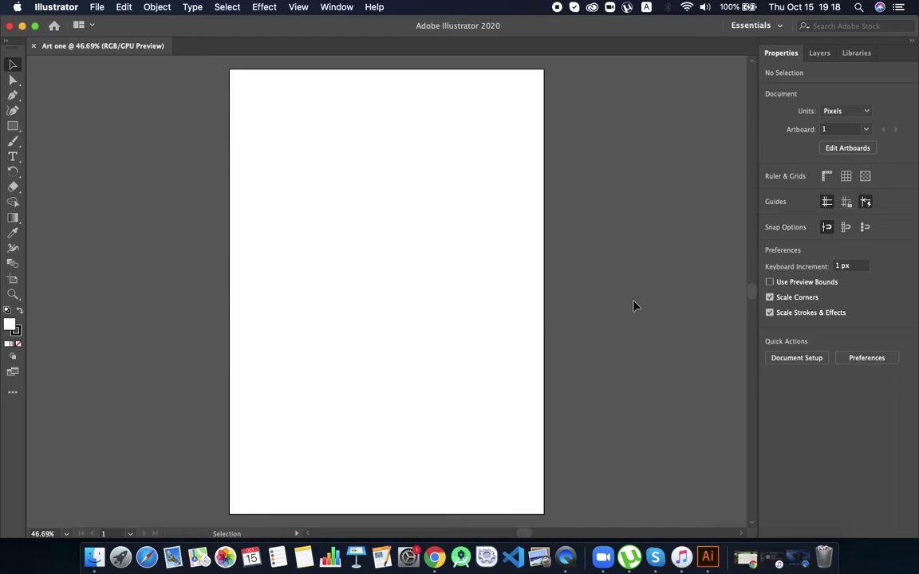
click(14, 126)
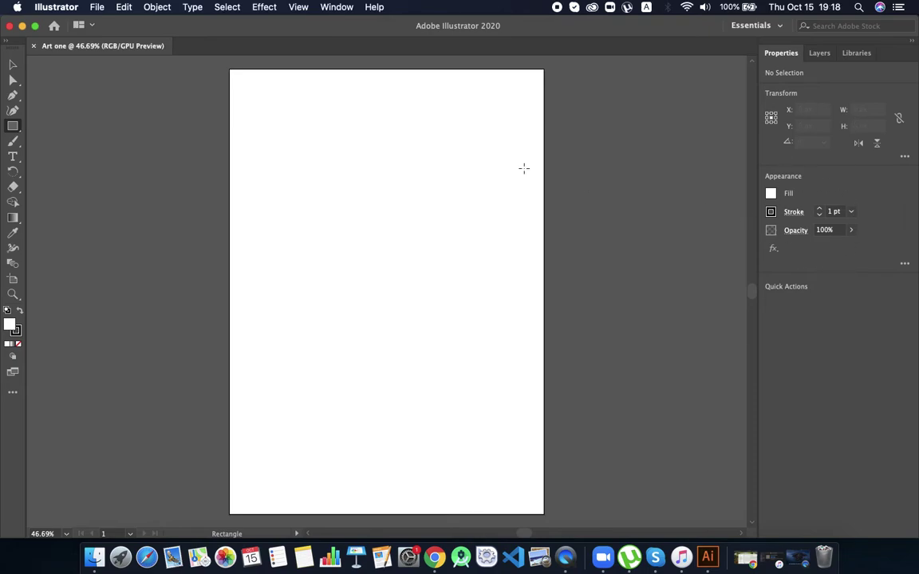
click(12, 156)
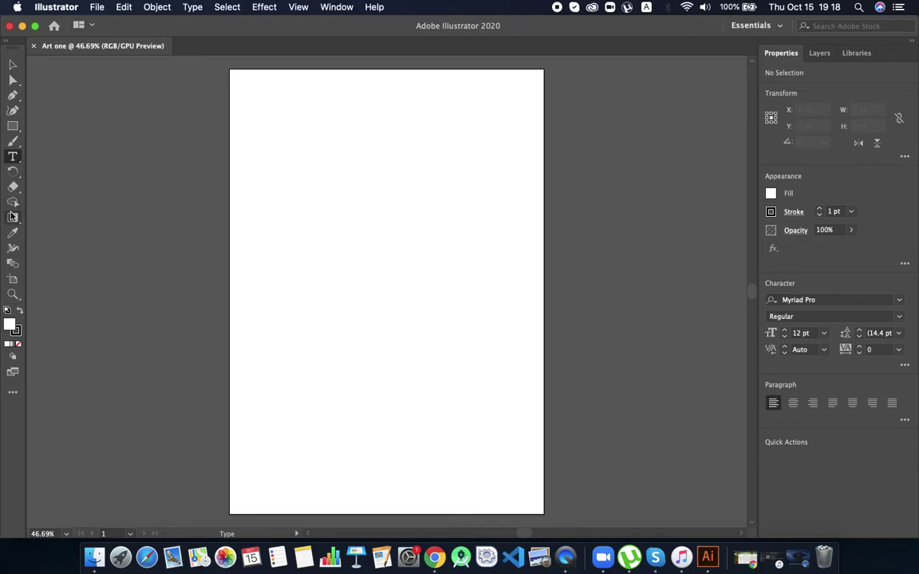
click(14, 66)
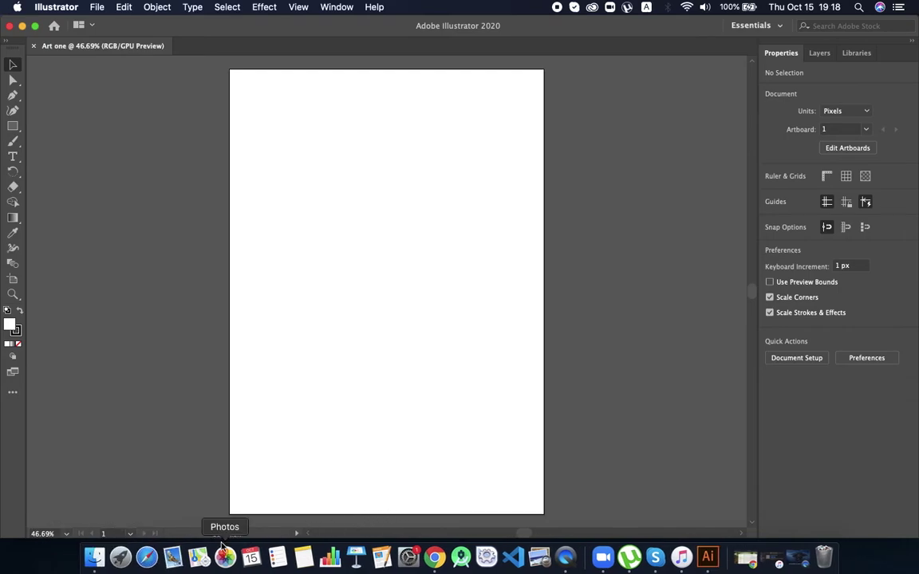
Step: Preview the Essentials Classic workspace with its Selection tool, followed by the Layout workspace
click(781, 29)
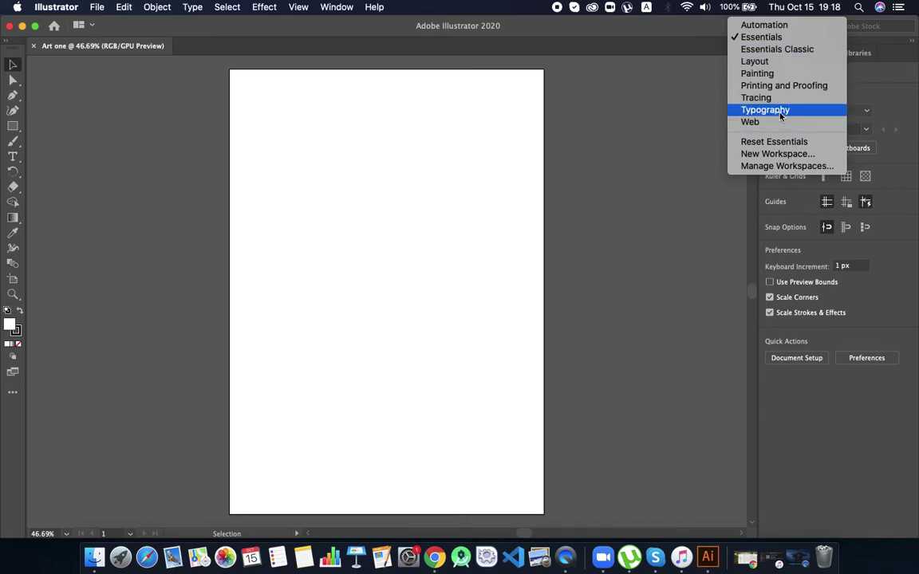
click(777, 49)
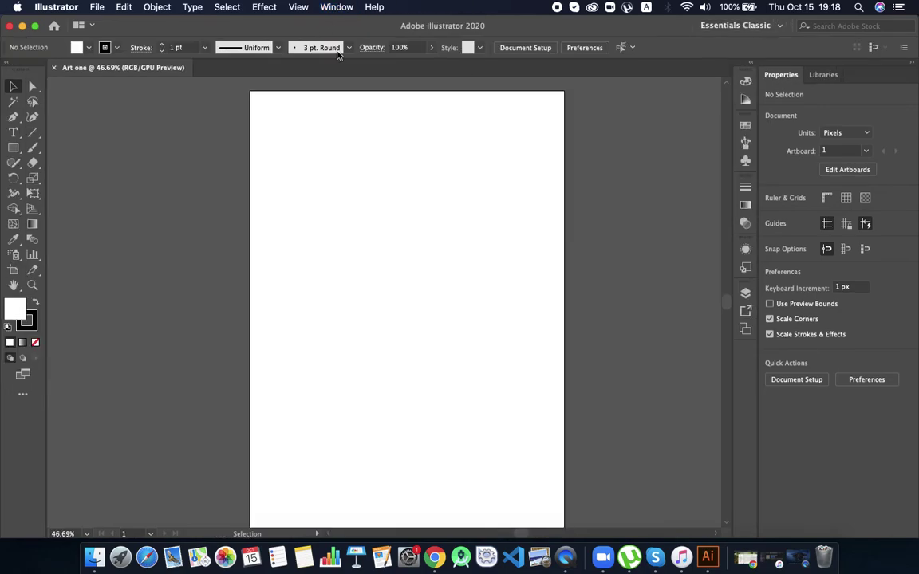
click(14, 86)
click(735, 26)
click(750, 63)
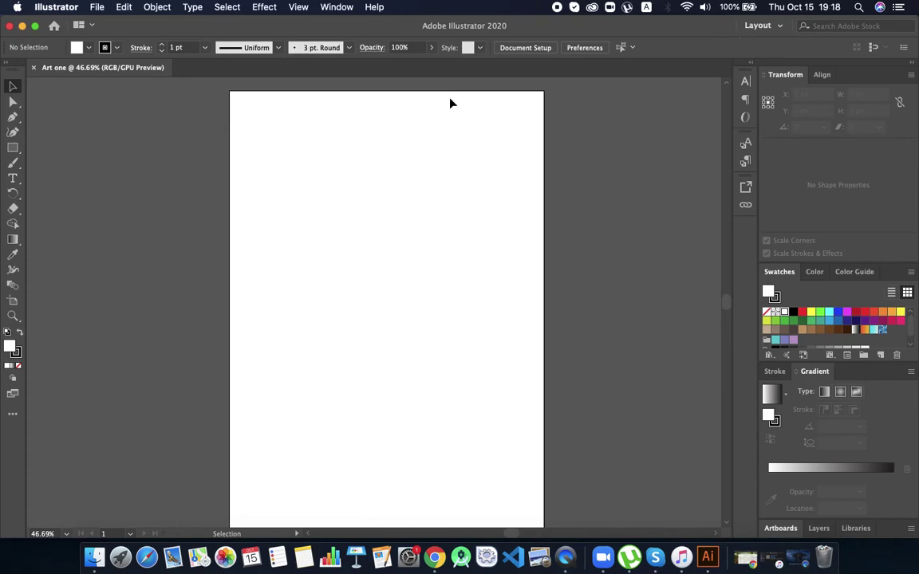
Step: Preview the Tracing workspace, followed by the Web workspace
click(779, 26)
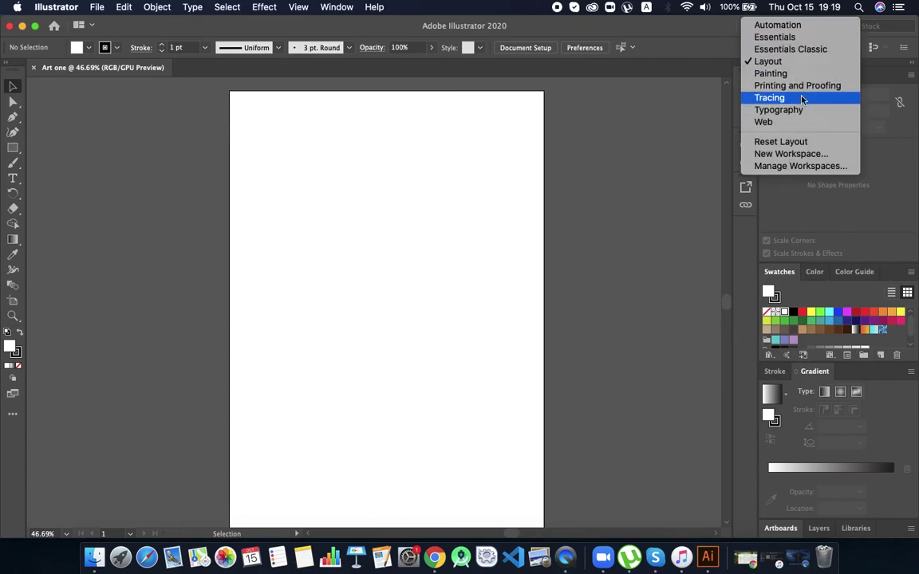
click(801, 97)
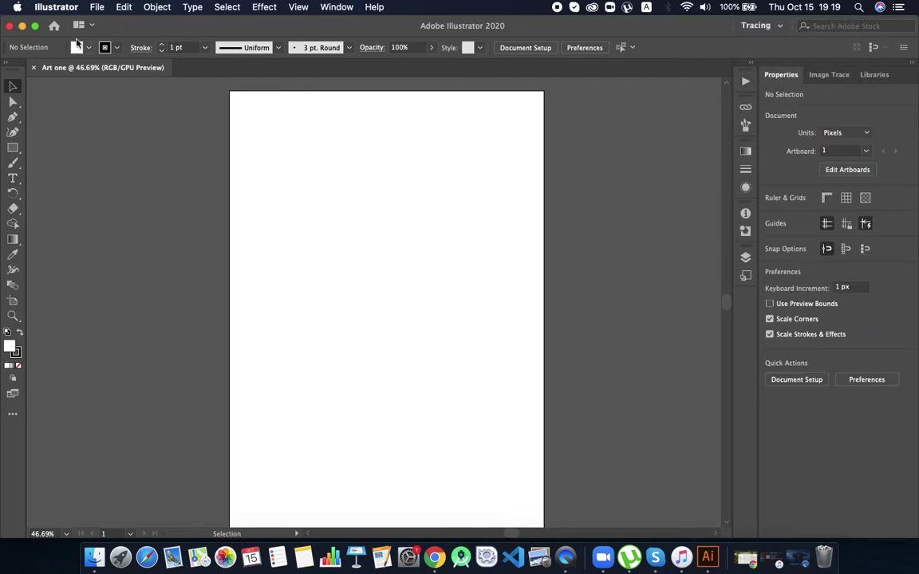
click(758, 26)
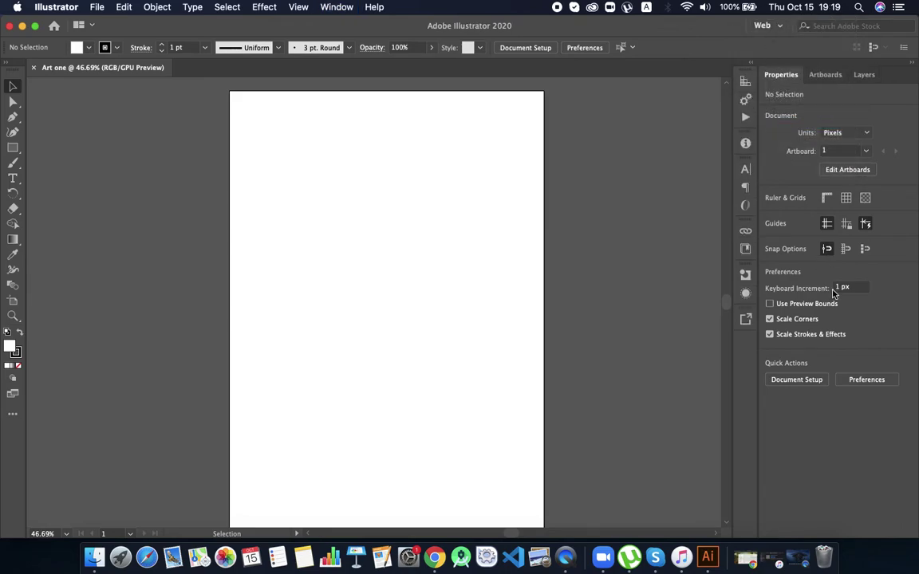
Step: Return to the Essentials workspace and go on to preview the Automation workspace
click(773, 28)
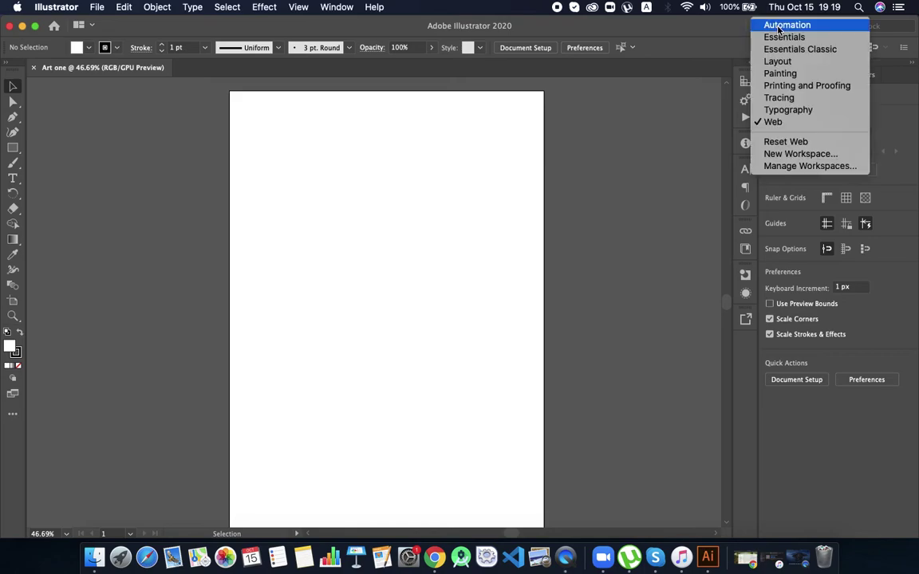
click(784, 39)
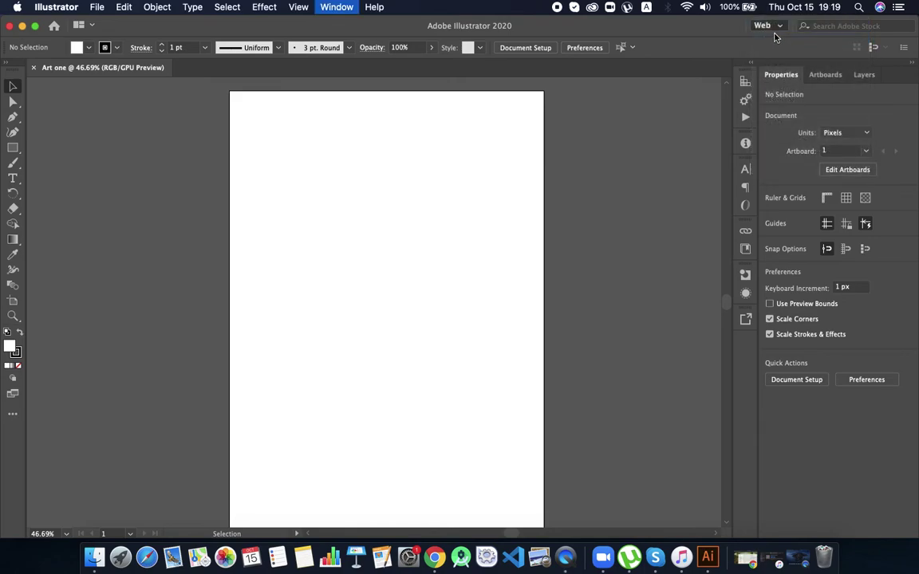
click(778, 29)
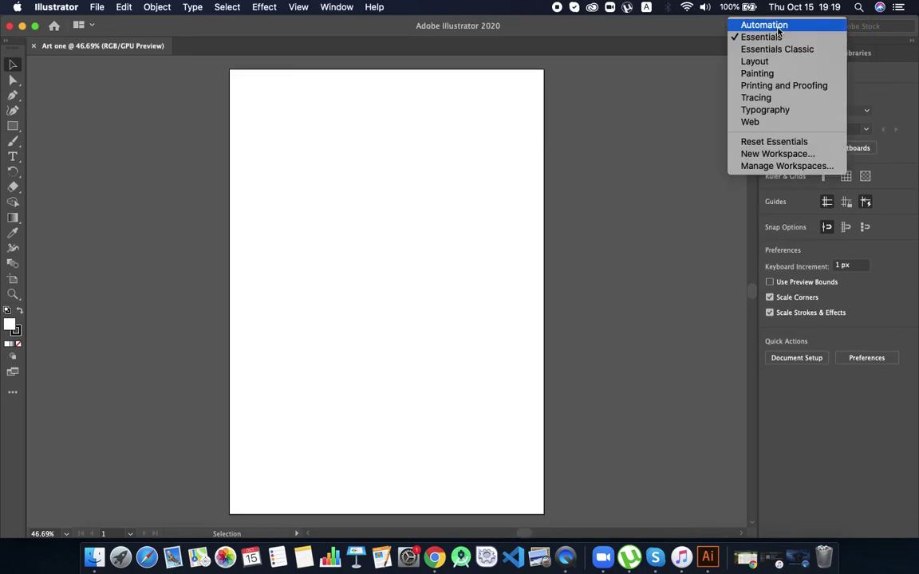
click(775, 30)
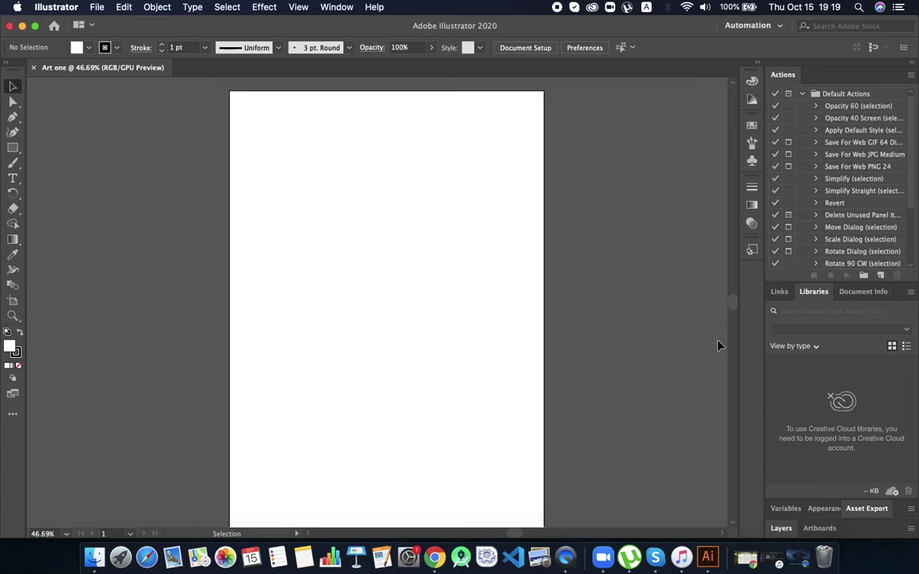
Step: Undock the tool set and the Actions and Libraries panel group so that both float over the canvas
click(750, 25)
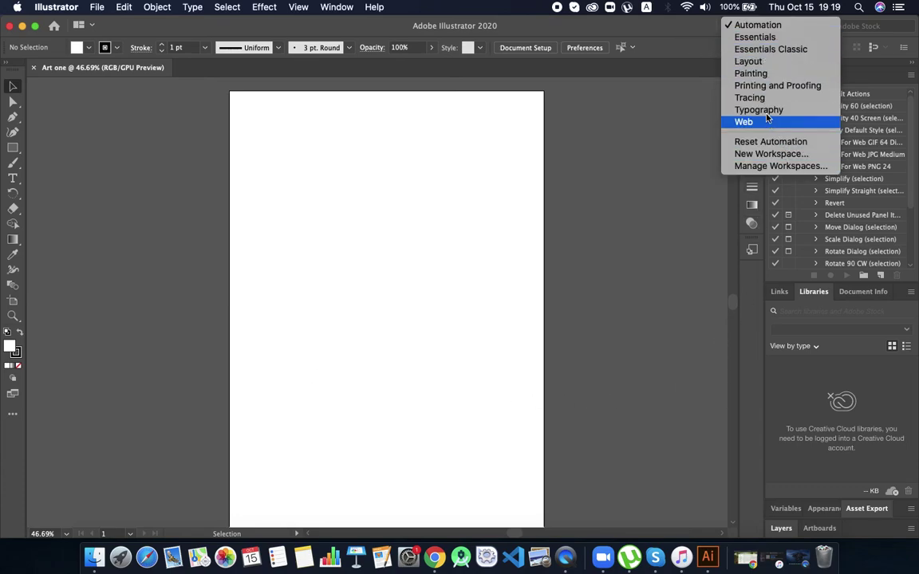
click(13, 76)
drag(13, 77, 116, 104)
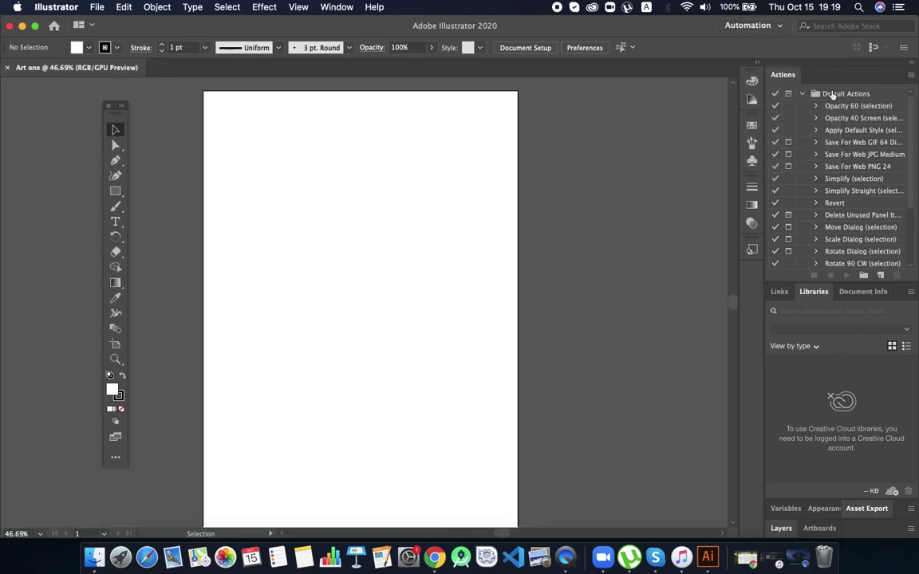
drag(816, 63, 677, 79)
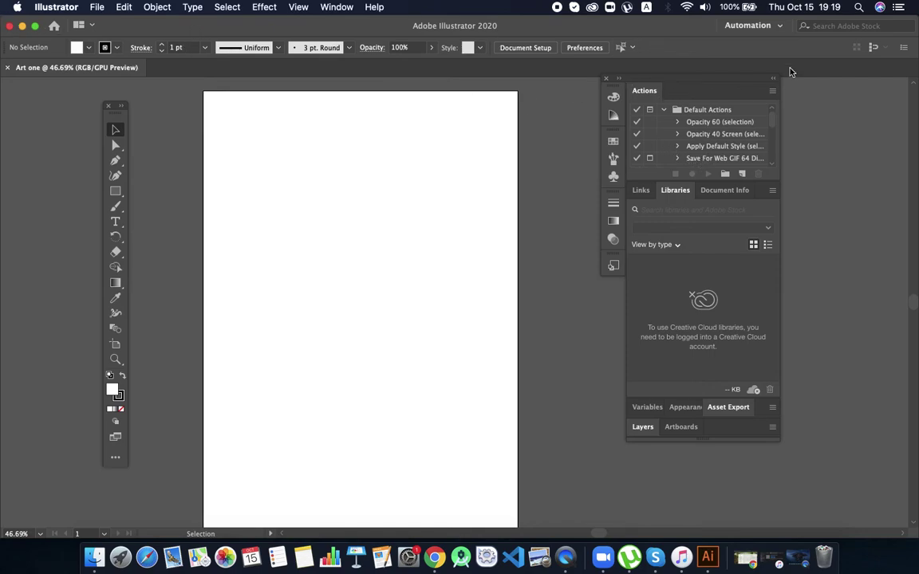
Step: Reset the Automation workspace to its default panel layout and switch back to Essentials
click(769, 26)
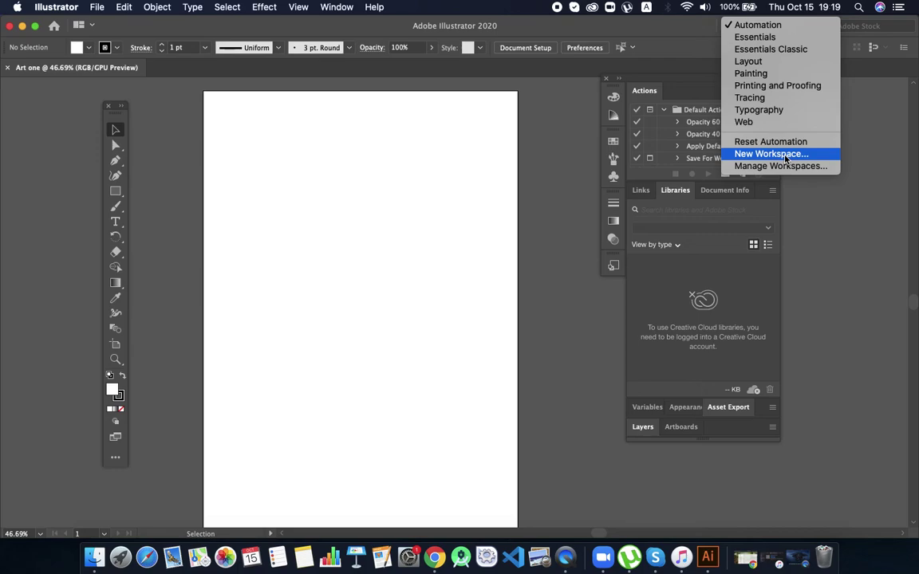
click(765, 142)
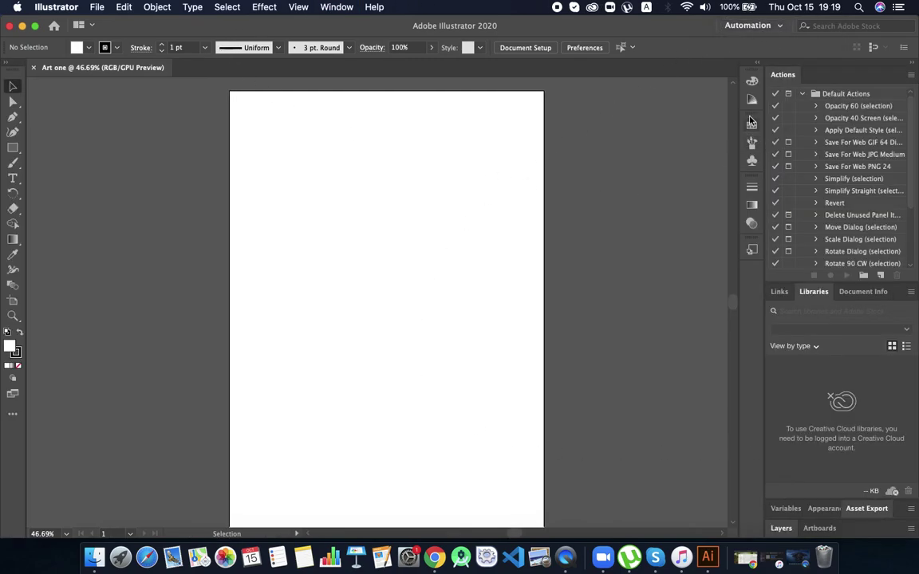
click(754, 26)
click(758, 35)
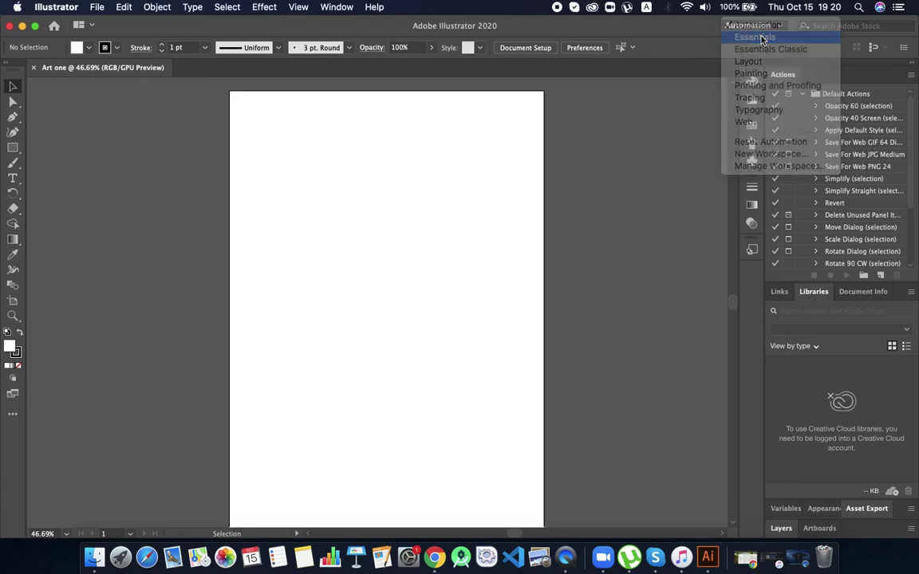